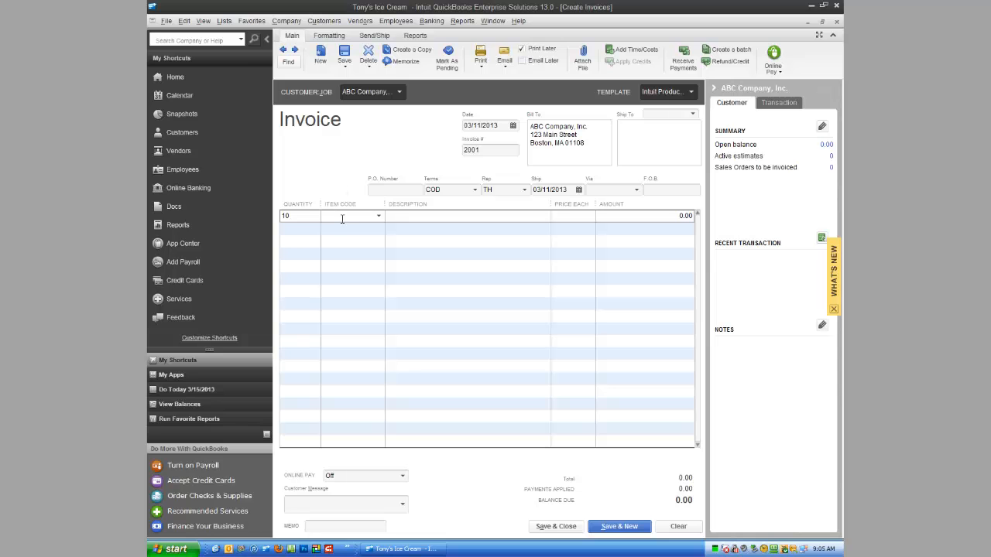
# Enter Half Gallon as the item code on the first invoice line and start adding it as a new Service item.
pyautogui.click(340, 219)
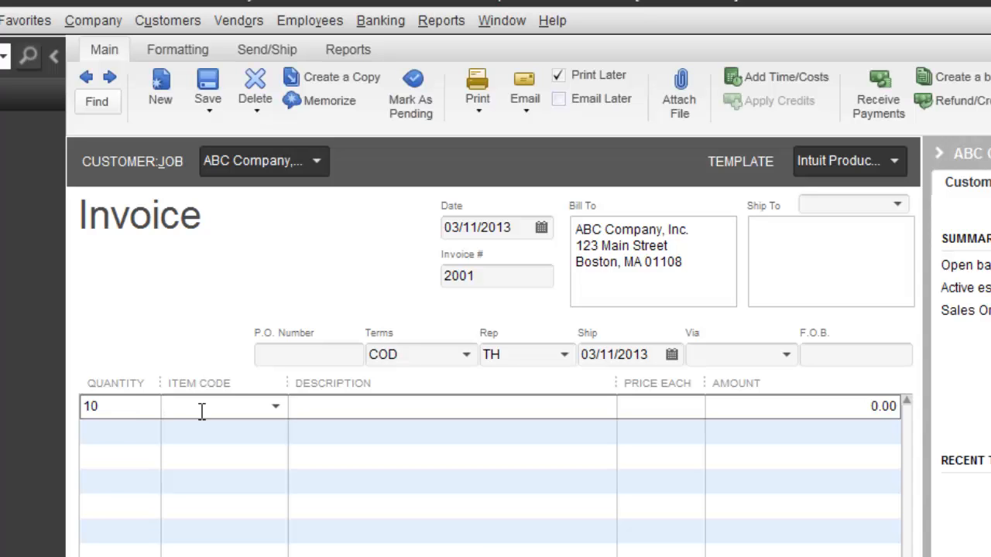
pyautogui.write('Half Gallon')
pyautogui.press('Tab')
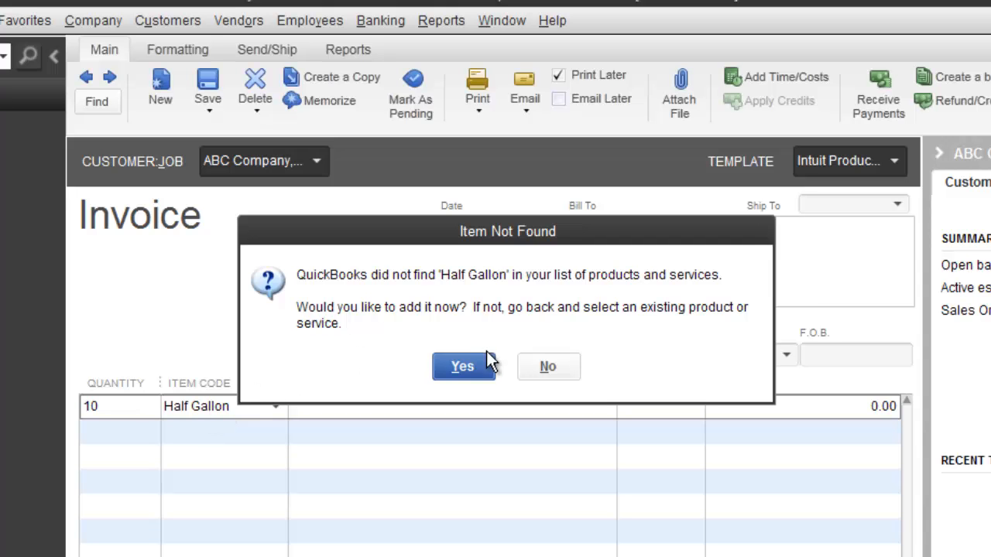
pyautogui.click(464, 373)
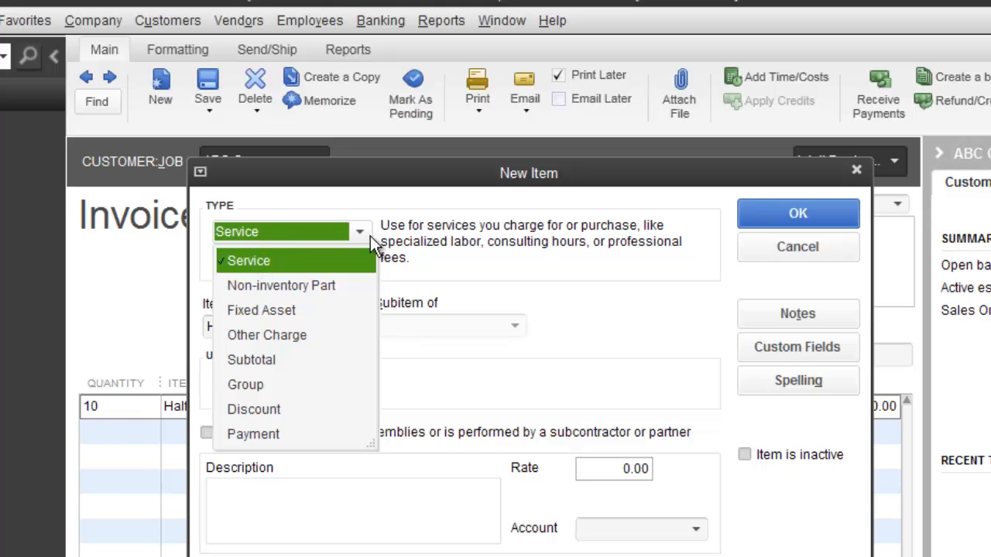
pyautogui.click(439, 247)
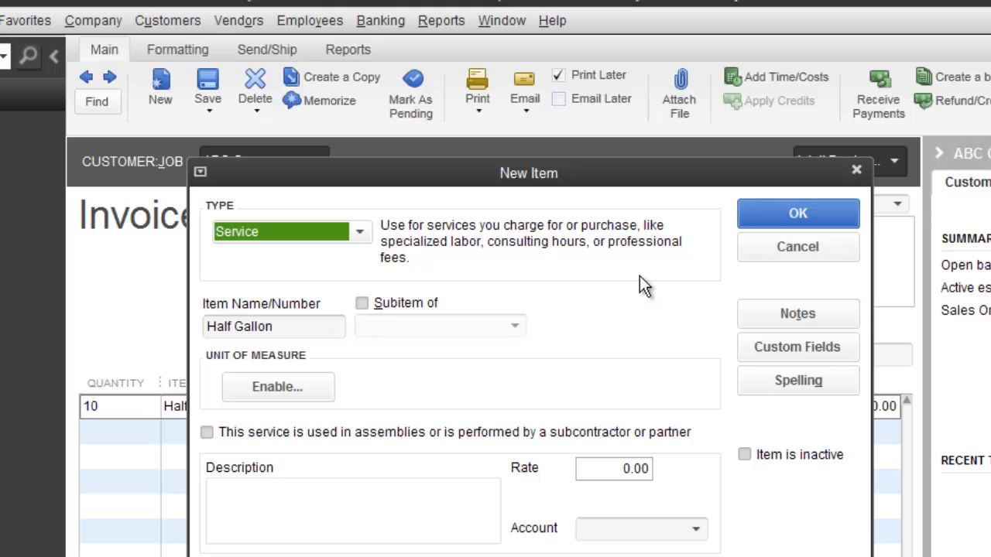
# Make the Half Gallon item a subitem of Vanilla.
pyautogui.press('Tab')
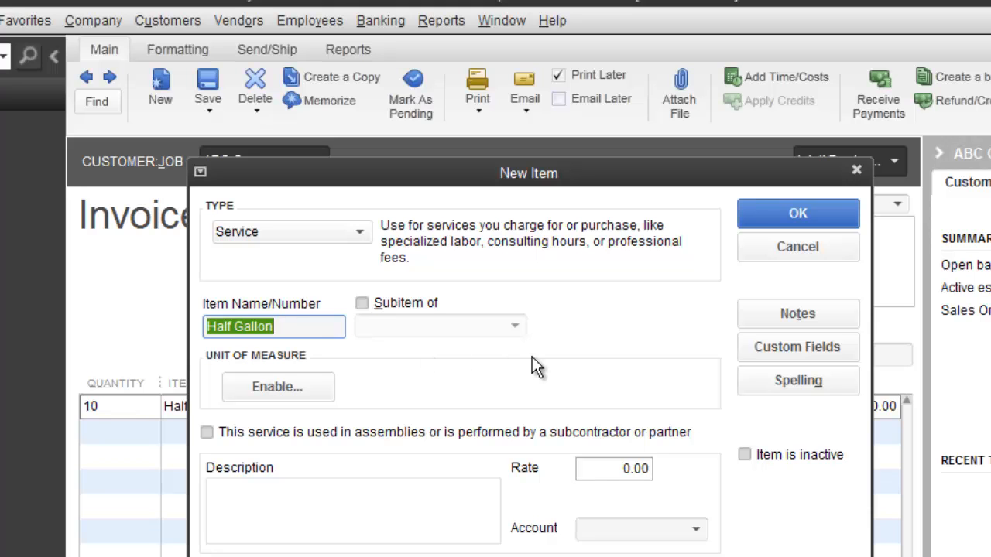
pyautogui.press('Tab')
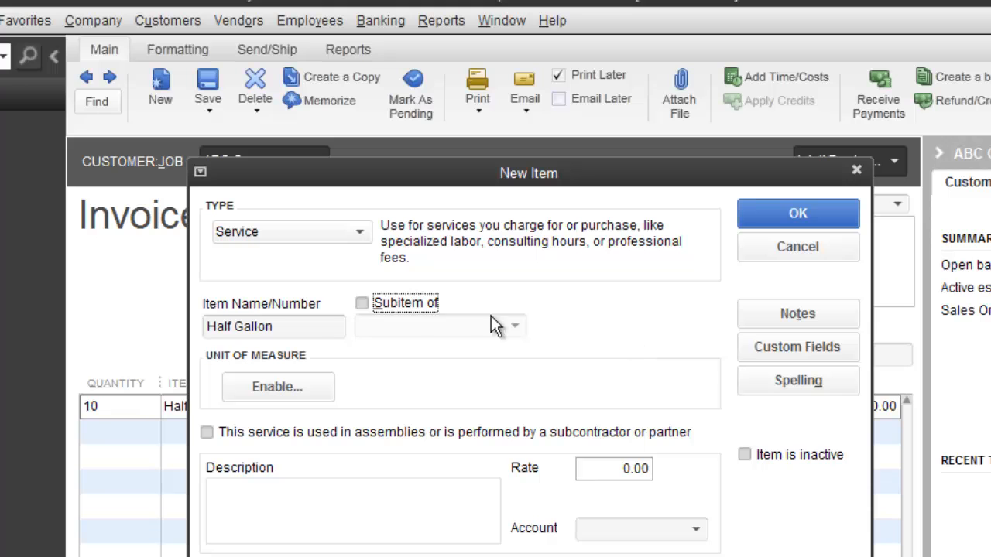
pyautogui.click(362, 303)
pyautogui.click(368, 324)
pyautogui.write('S')
pyautogui.press('BackSpace')
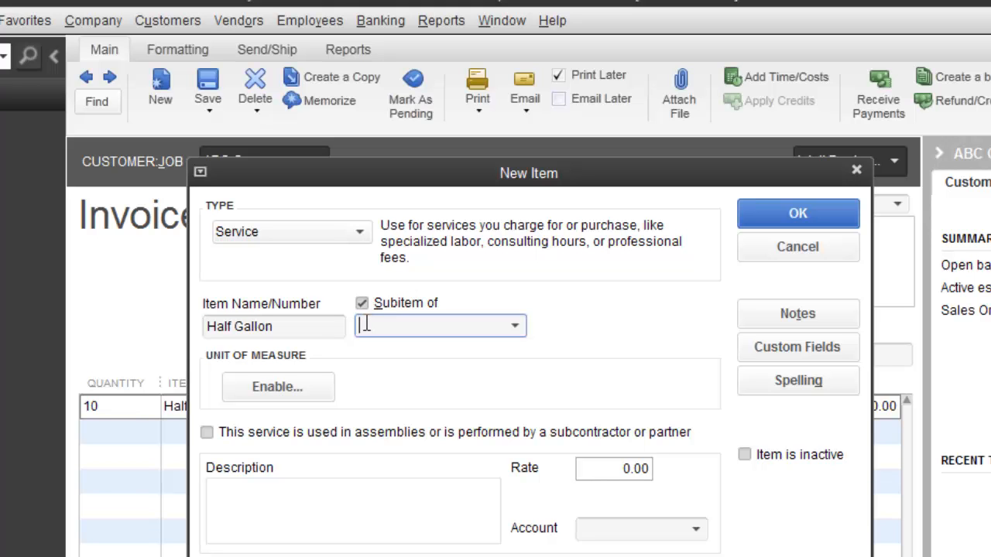
pyautogui.write('Vanilla')
pyautogui.press('Tab')
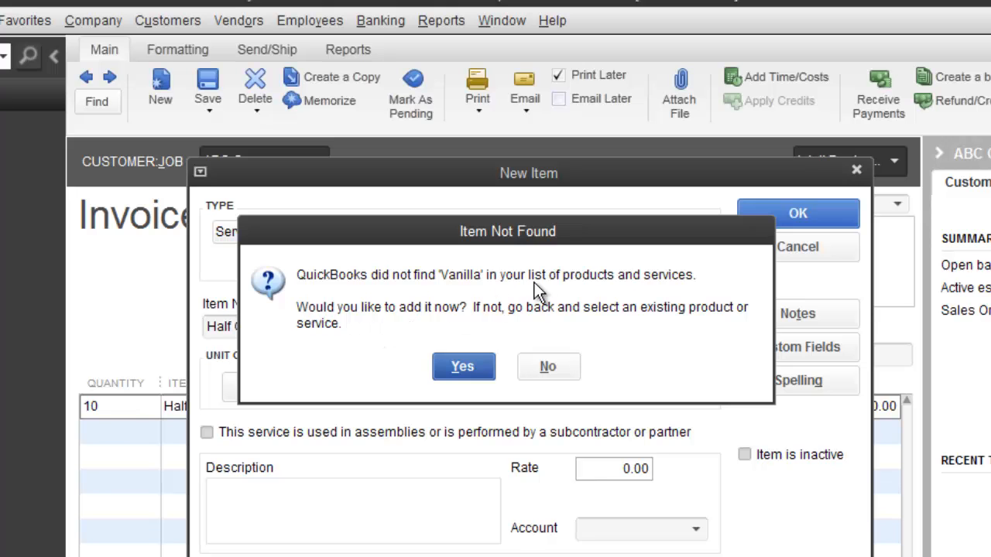
# Add Vanilla as a new Service item with the description "Creamy Awesome Vanilla".
pyautogui.click(462, 365)
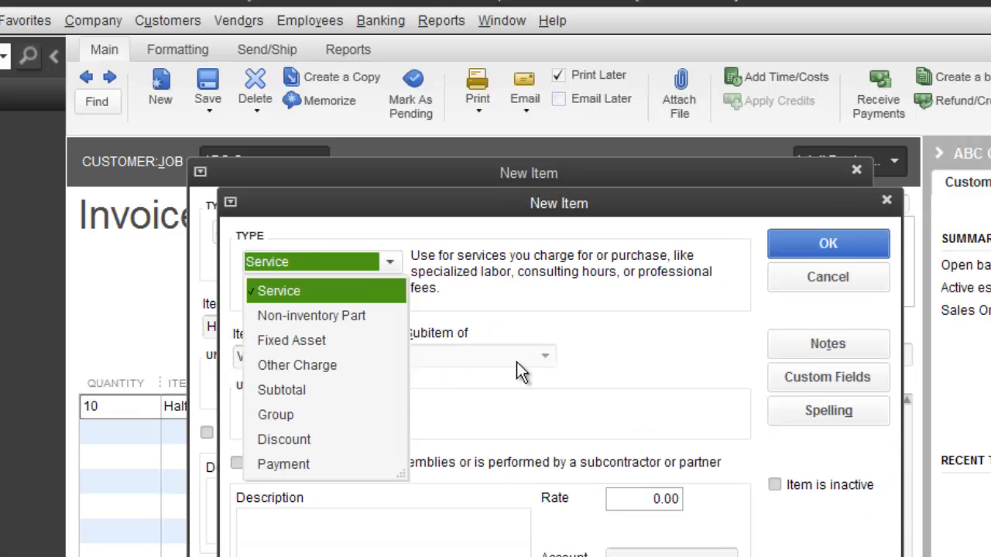
pyautogui.click(494, 320)
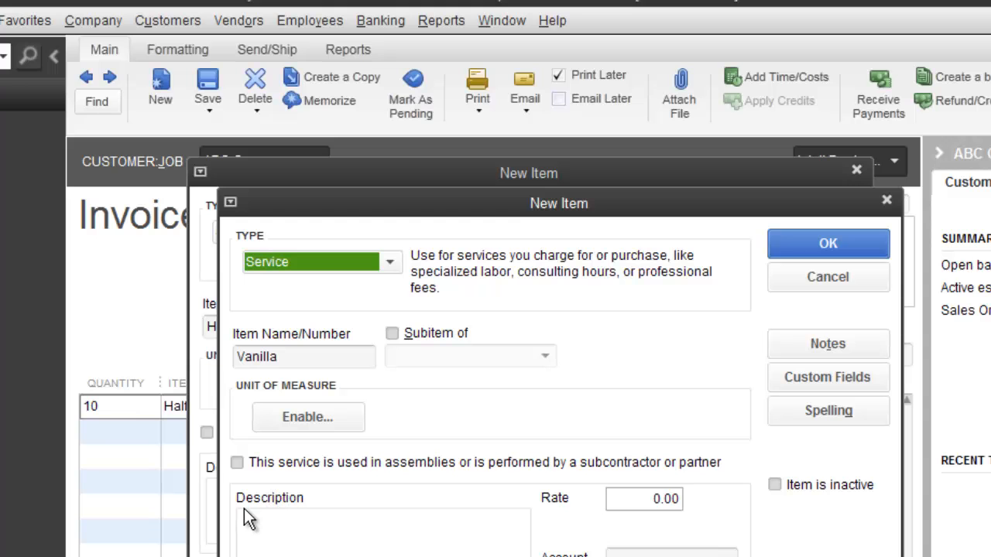
pyautogui.click(271, 521)
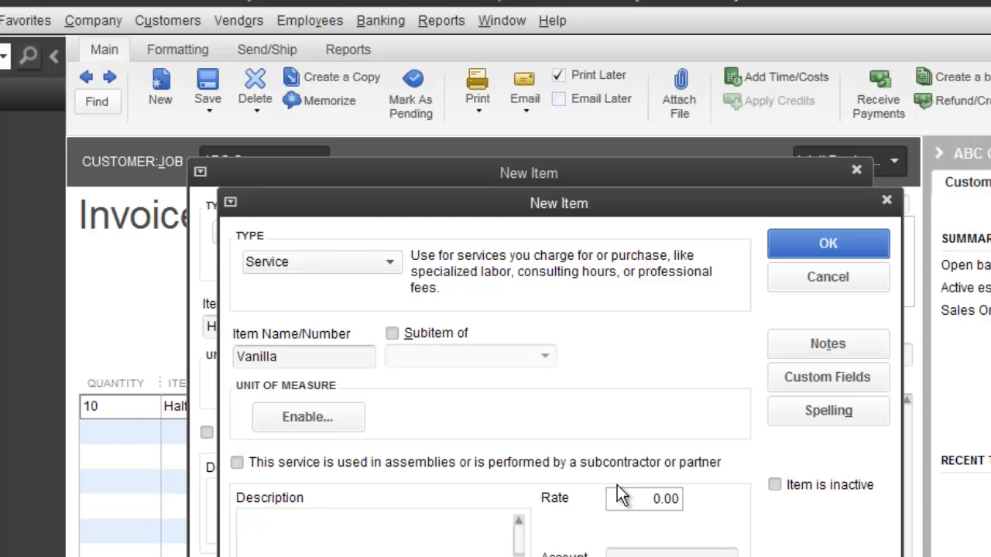
pyautogui.write('Crea')
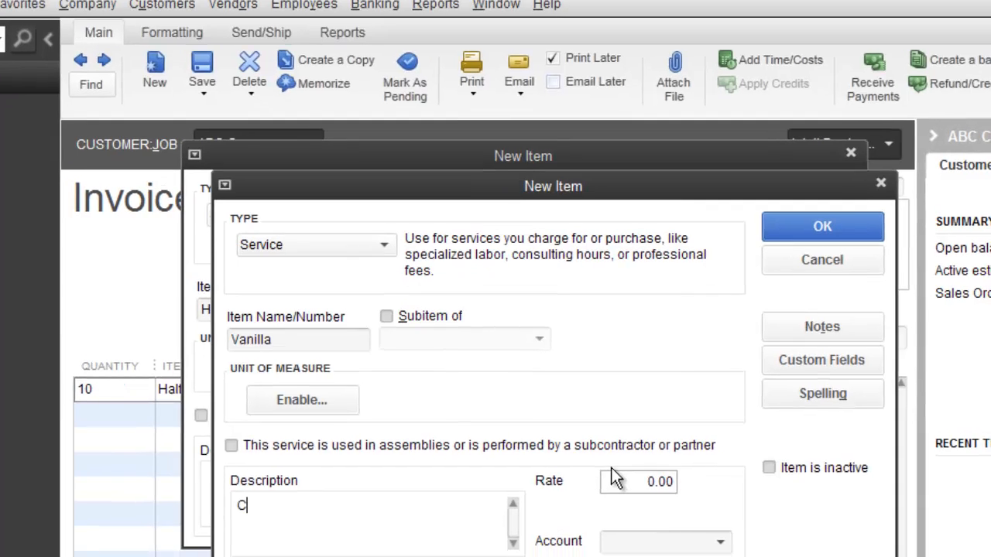
pyautogui.write('my')
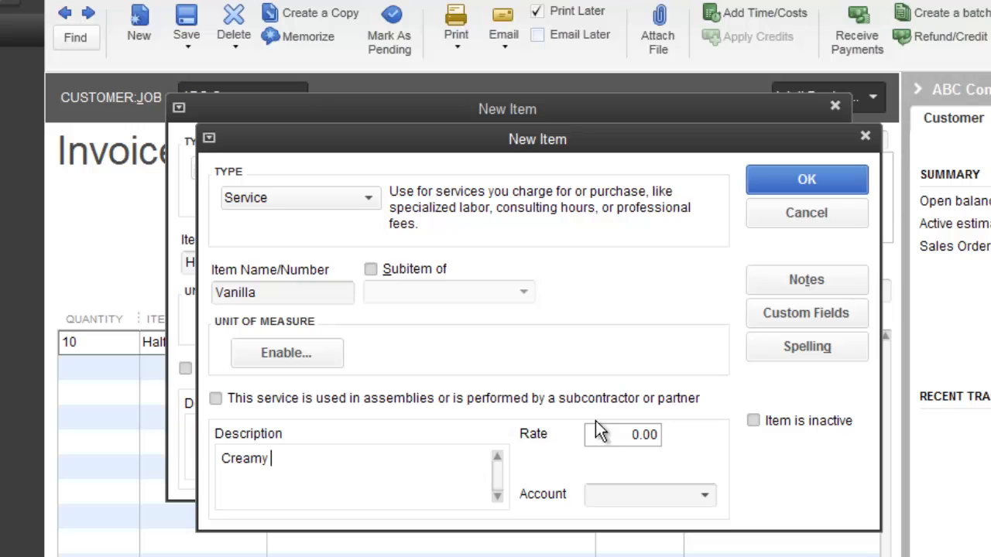
pyautogui.write(' Awesome Vanilla')
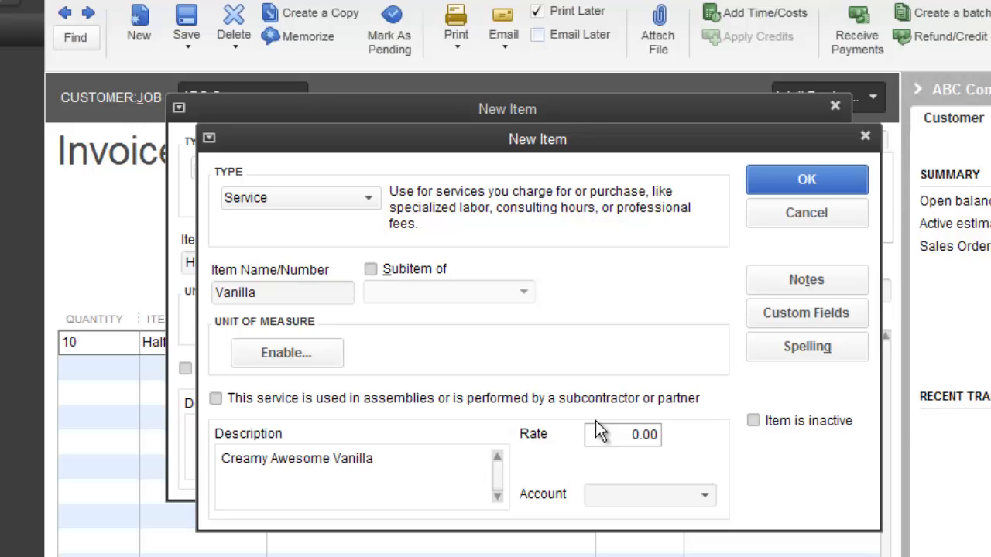
pyautogui.press('Tab')
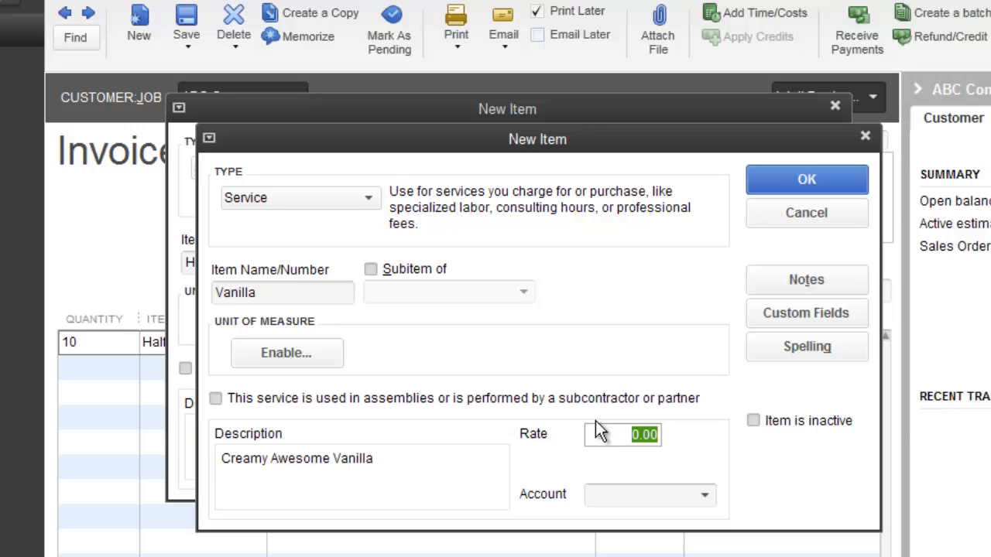
# Assign the Vanilla item to the Sales income account and save it, keeping its default rate.
pyautogui.press('Tab')
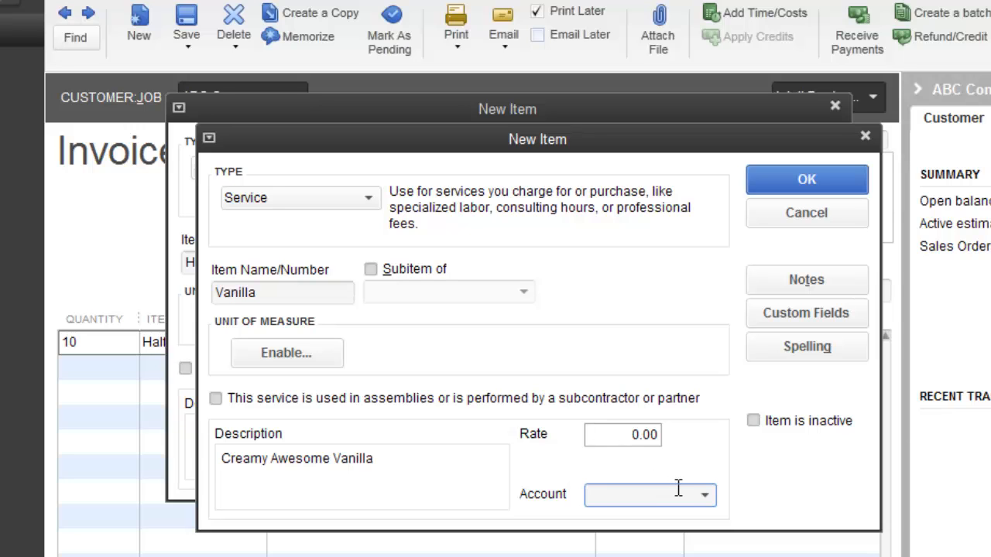
pyautogui.click(706, 497)
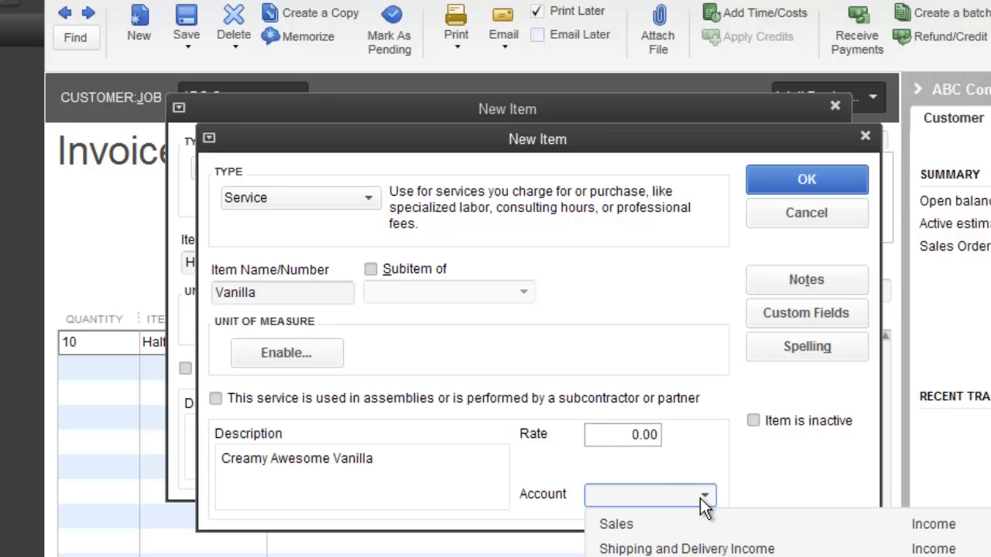
pyautogui.click(629, 528)
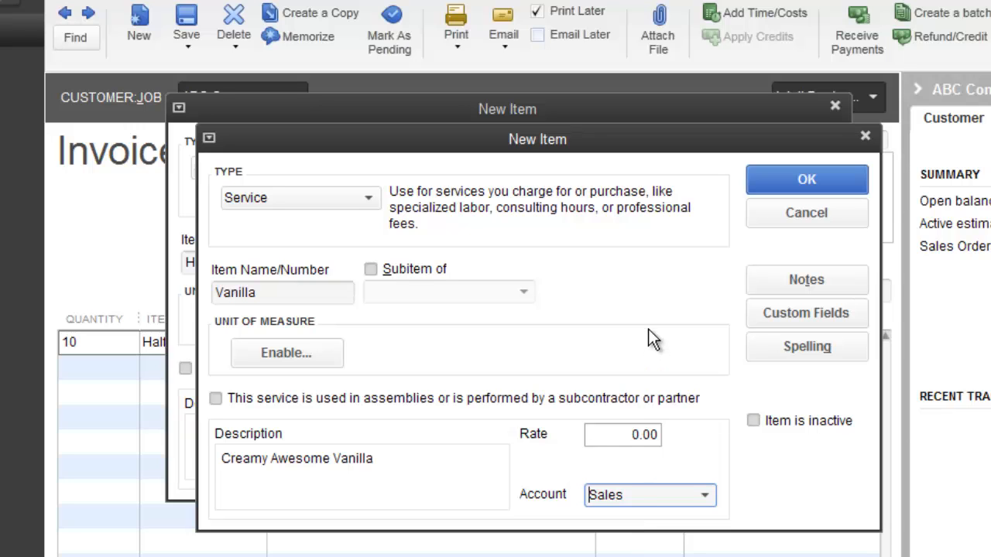
pyautogui.click(809, 180)
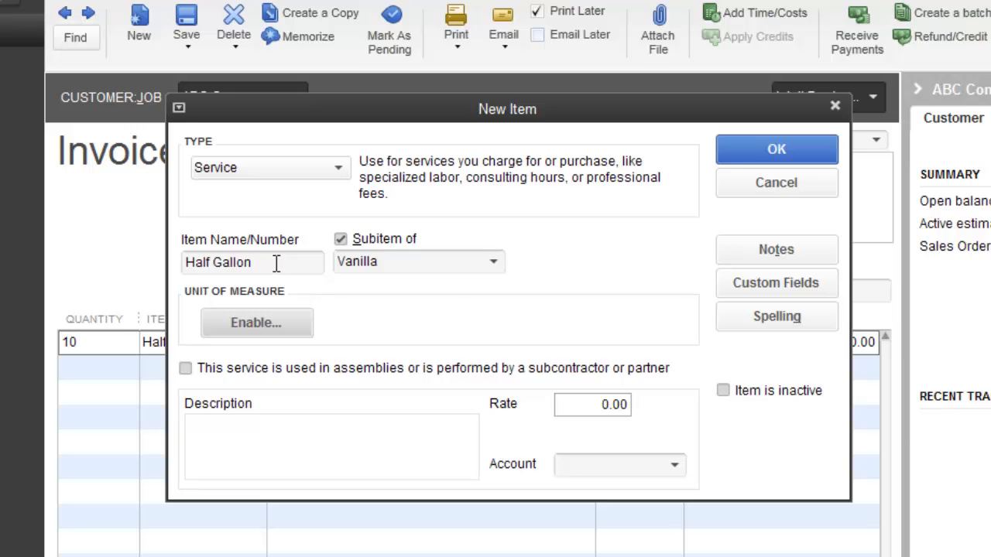
# Give the Half Gallon item the description "Creamy Awesome Vanilla" and a rate of 3.99.
pyautogui.click(631, 370)
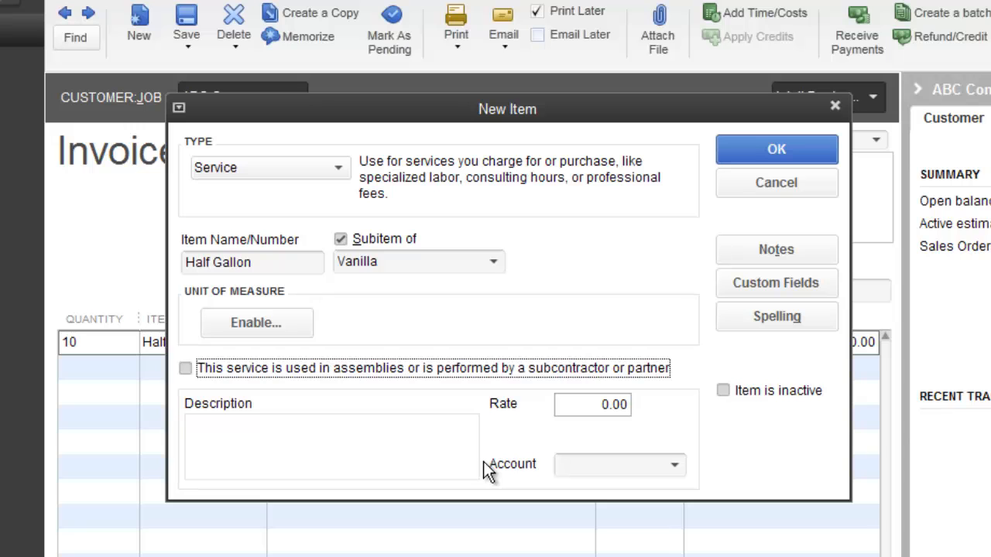
pyautogui.press('Tab')
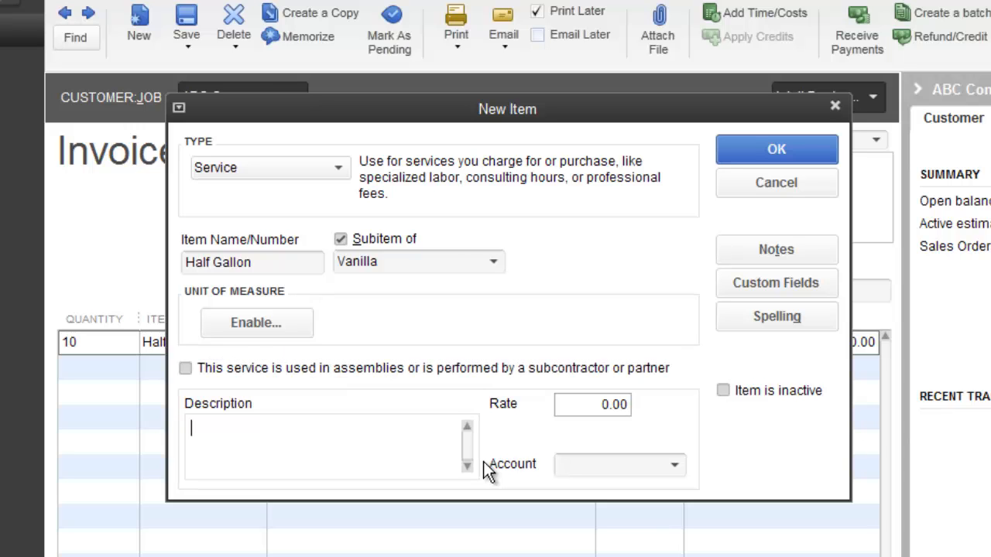
pyautogui.write('Creamy Awesome Vanilla')
pyautogui.press('Tab')
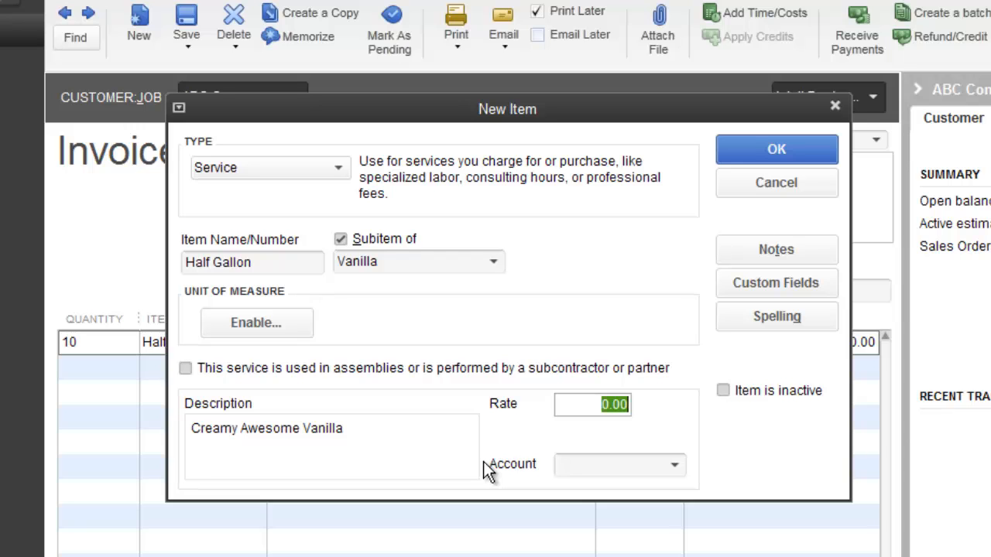
pyautogui.write('3.99')
pyautogui.press('Tab')
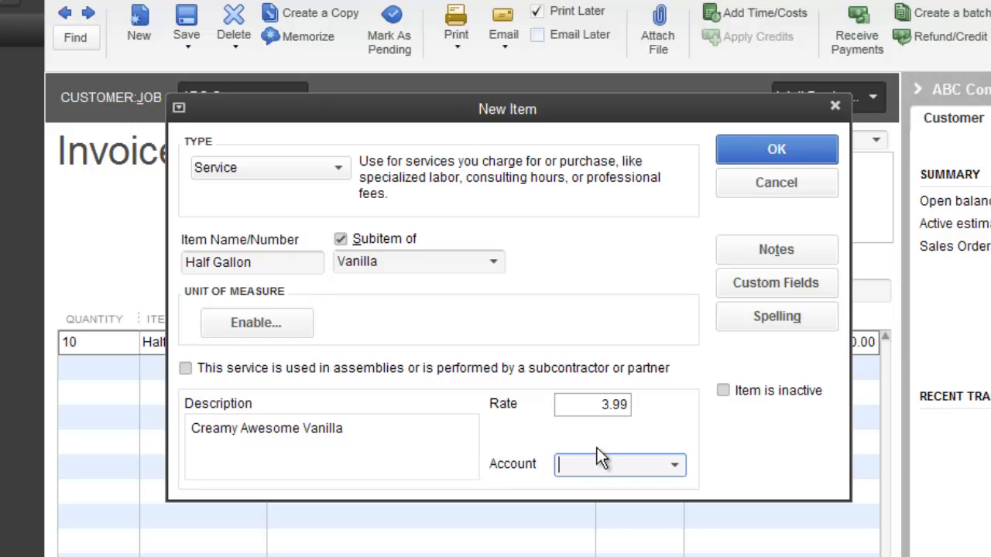
# Assign the Half Gallon item to the Sales income account and save it to the invoice line.
pyautogui.click(676, 465)
pyautogui.click(609, 499)
pyautogui.click(784, 147)
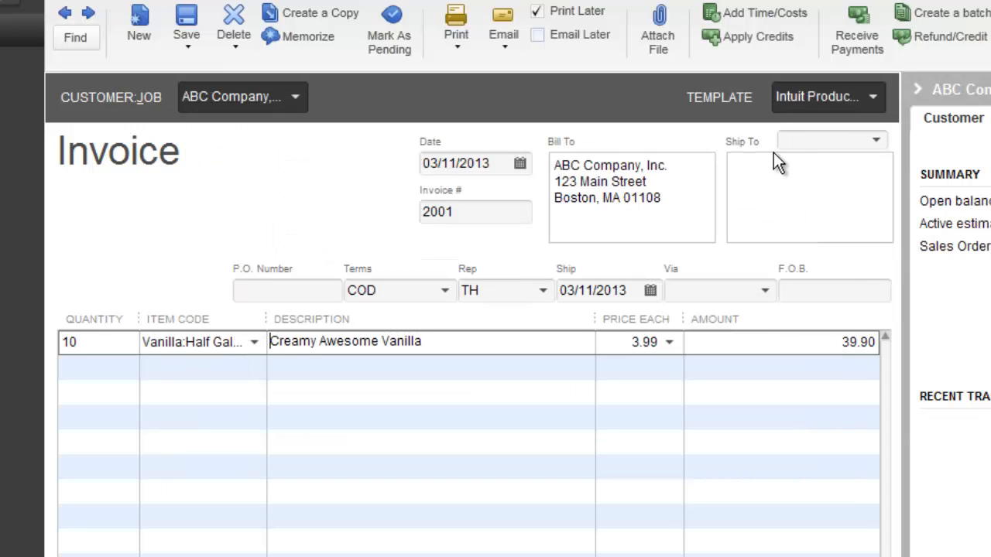
pyautogui.click(767, 162)
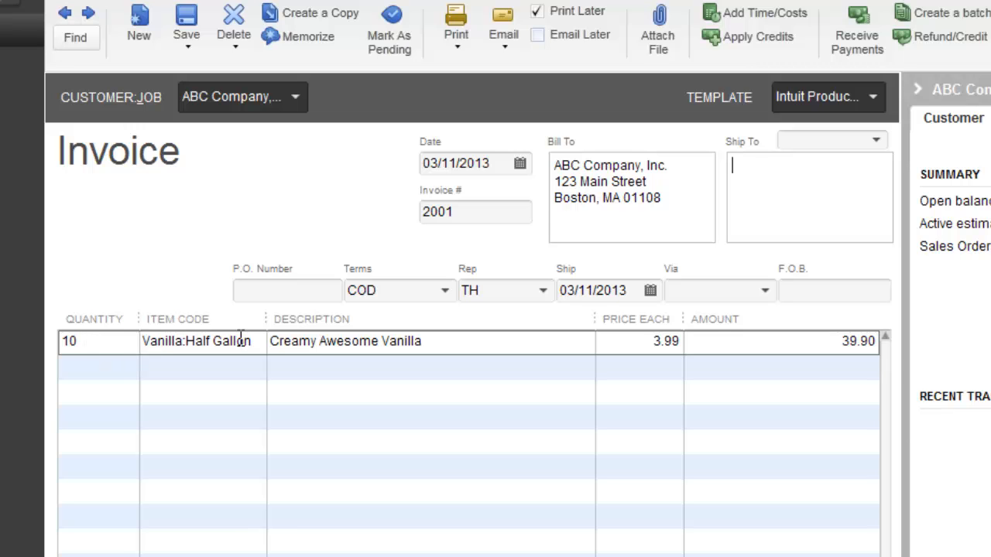
pyautogui.click(91, 341)
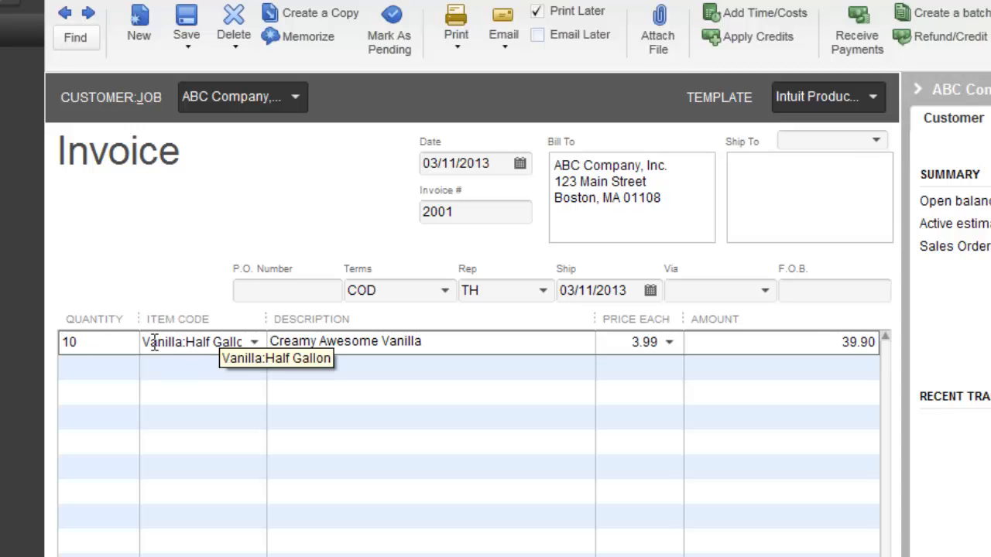
pyautogui.click(355, 343)
pyautogui.hotkey('shift', 'Home')
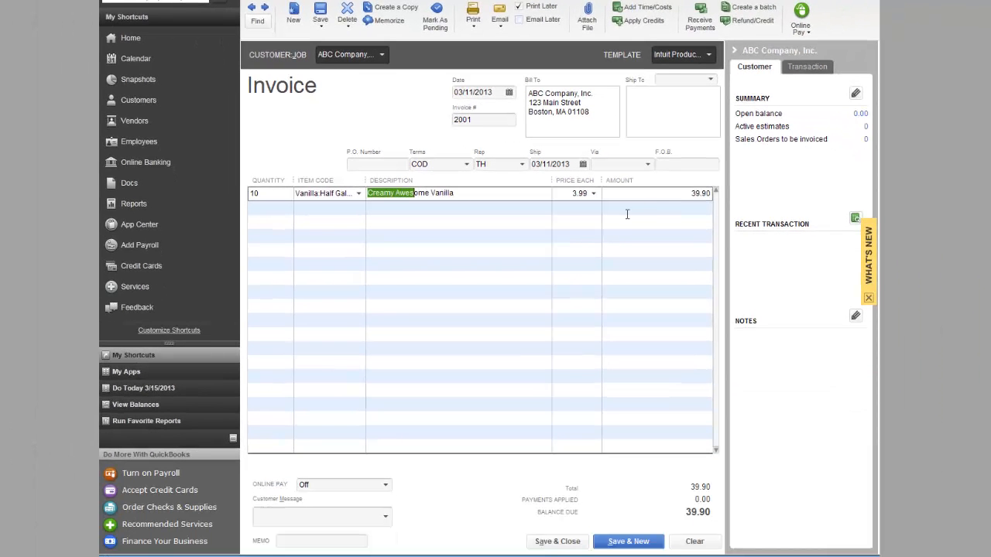
# Save and close the invoice, keeping the changed billing address, terms and rep for the customer's future transactions.
pyautogui.click(548, 544)
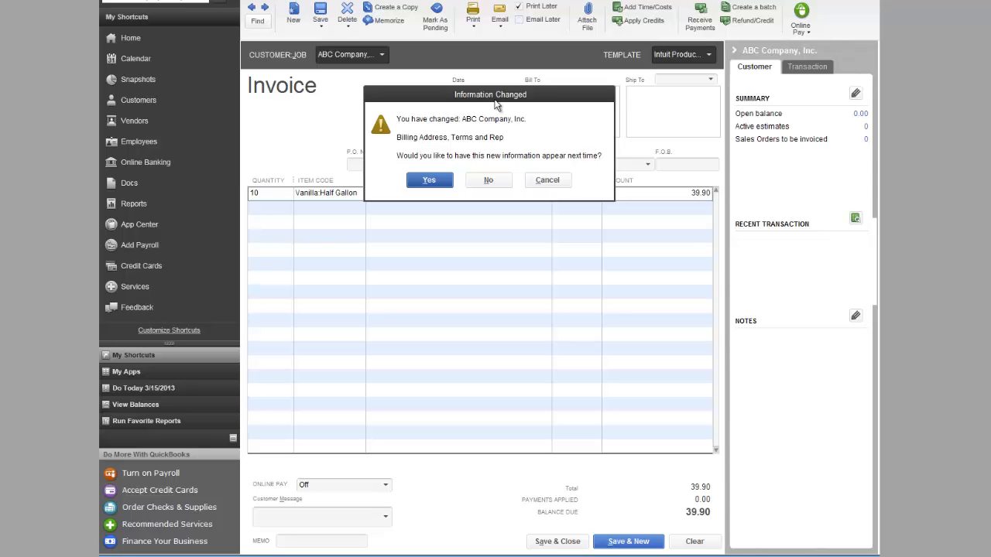
pyautogui.moveTo(484, 97); pyautogui.dragTo(439, 221)
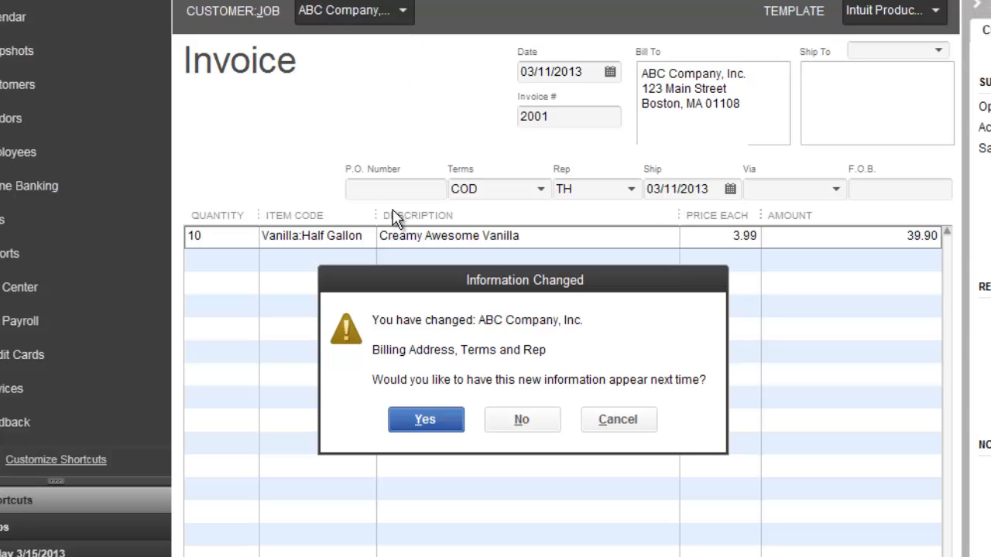
pyautogui.click(425, 422)
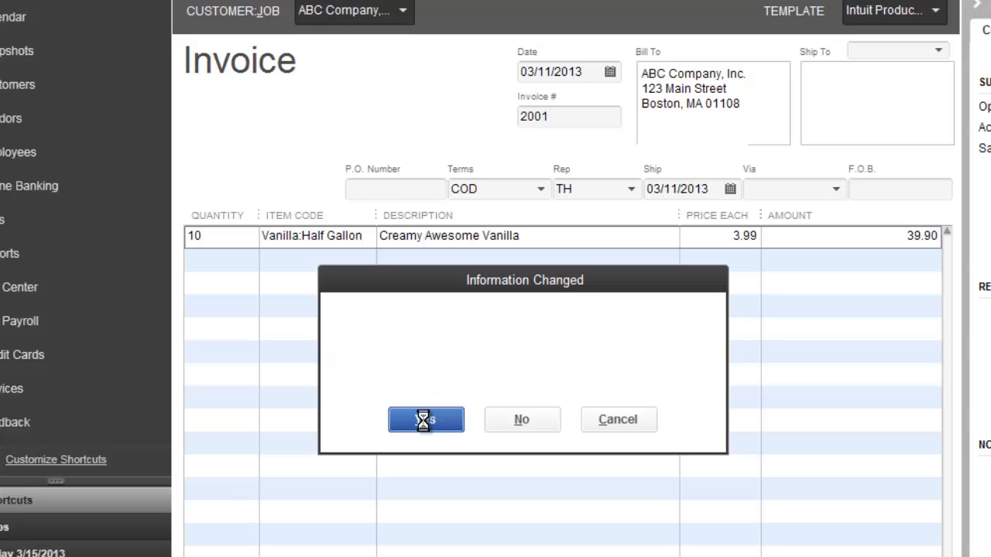